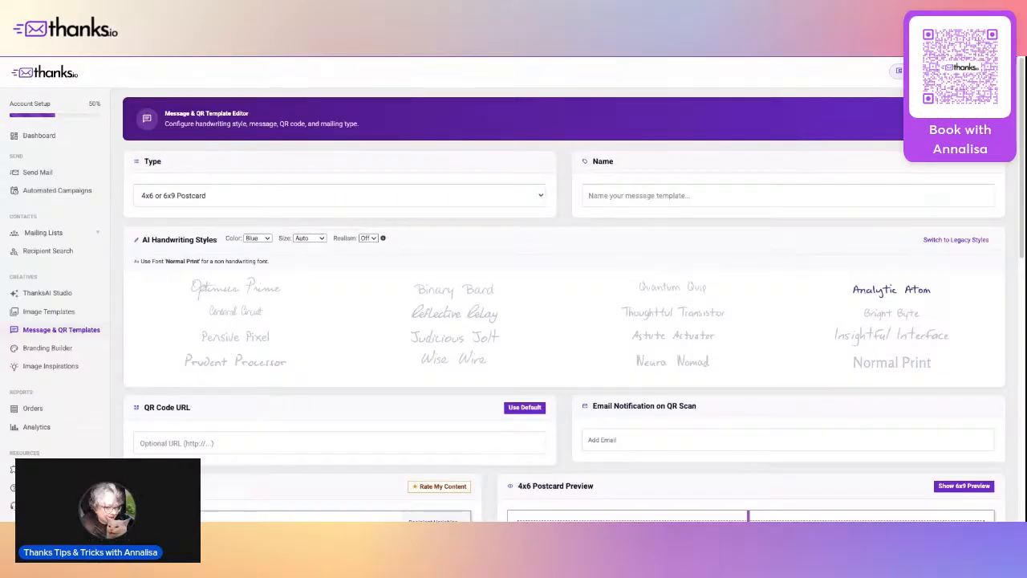
Open the "Absentee Owner - AMD Example" postcard from the Message & QR Templates list for editing.
left_click(73, 335)
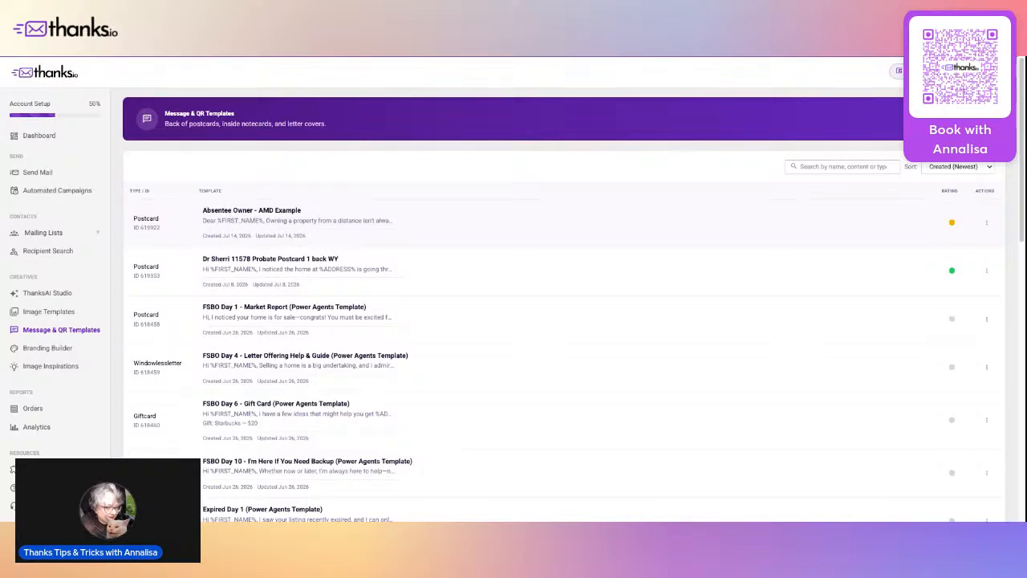
left_click(260, 215)
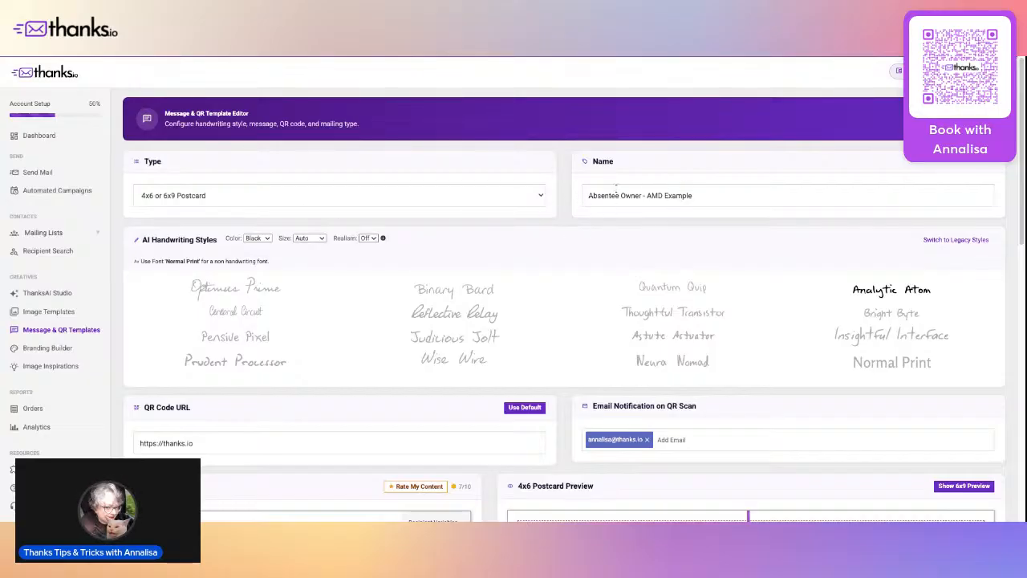
left_click_drag(701, 195, 564, 202)
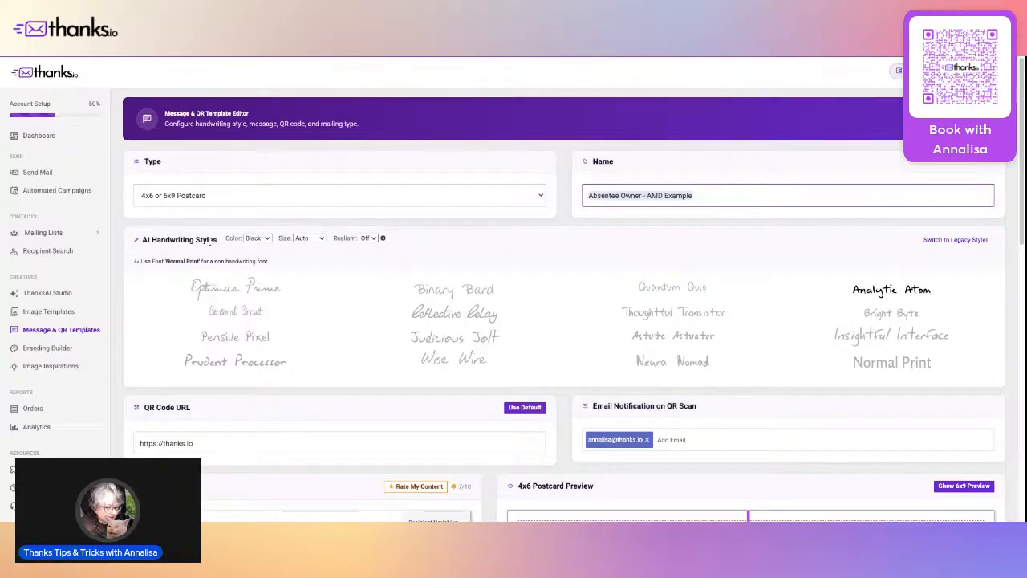
Set the AI handwriting color to Purple and keep its size on Auto.
left_click(267, 239)
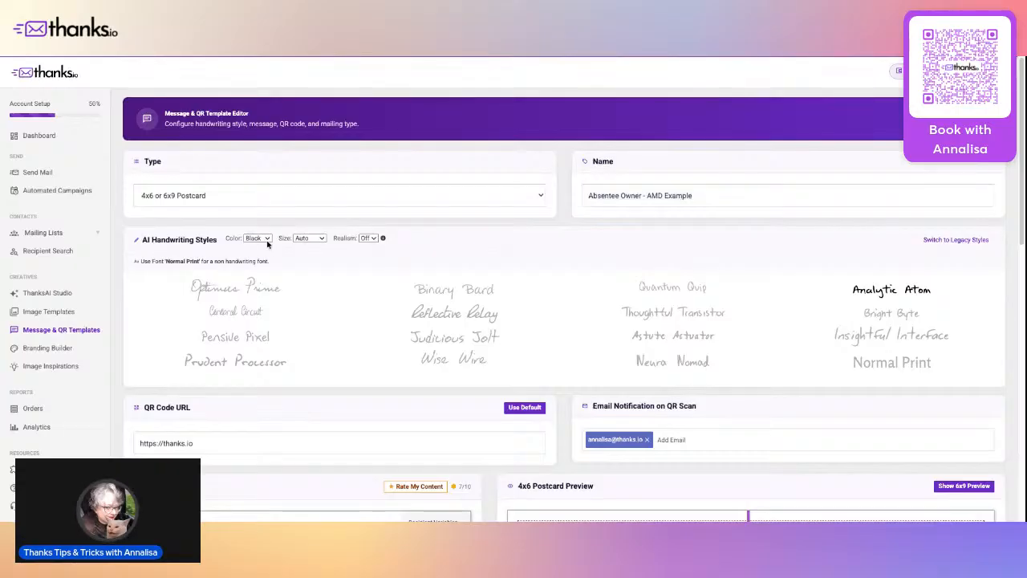
left_click(281, 315)
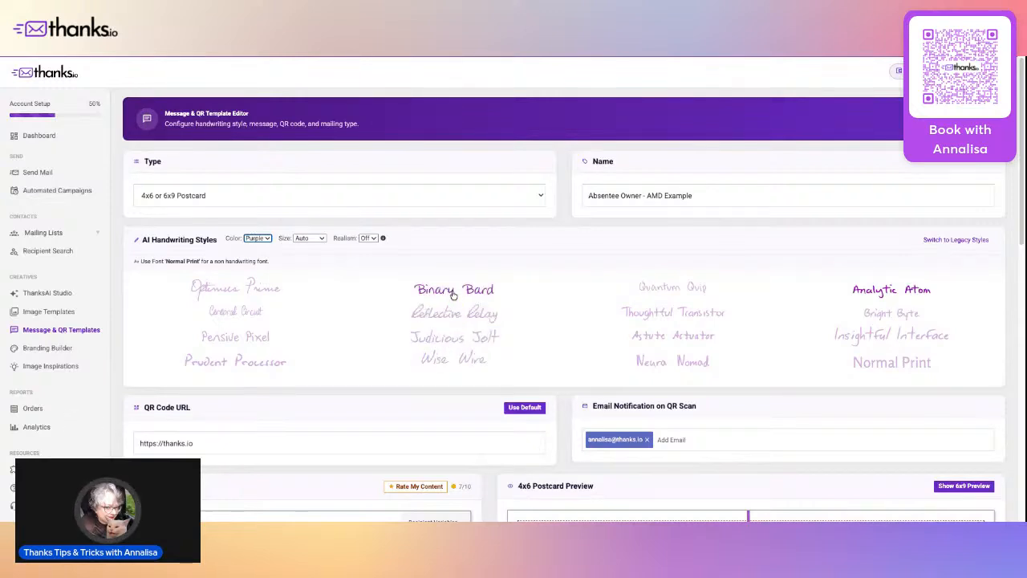
left_click(307, 240)
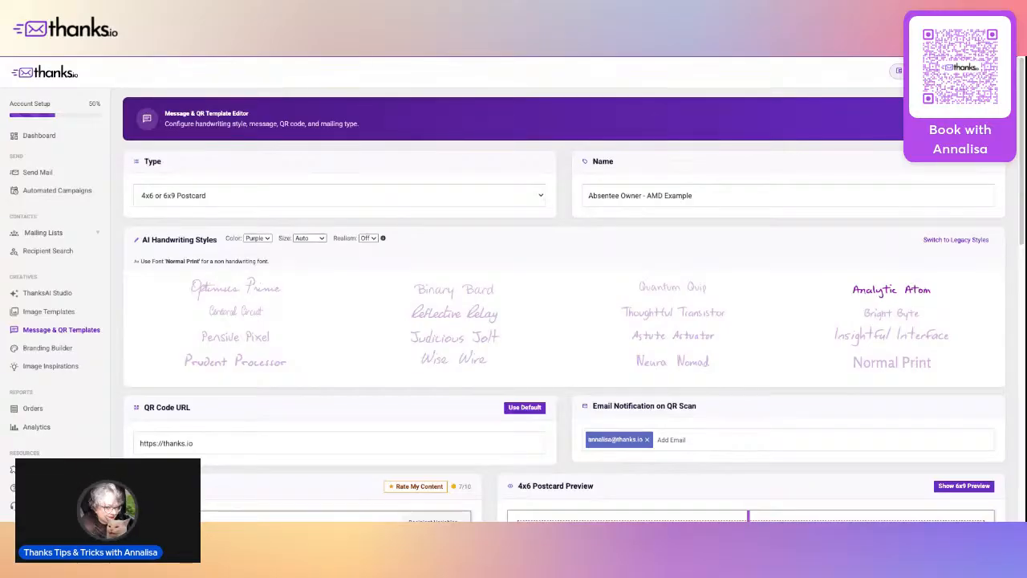
left_click(310, 239)
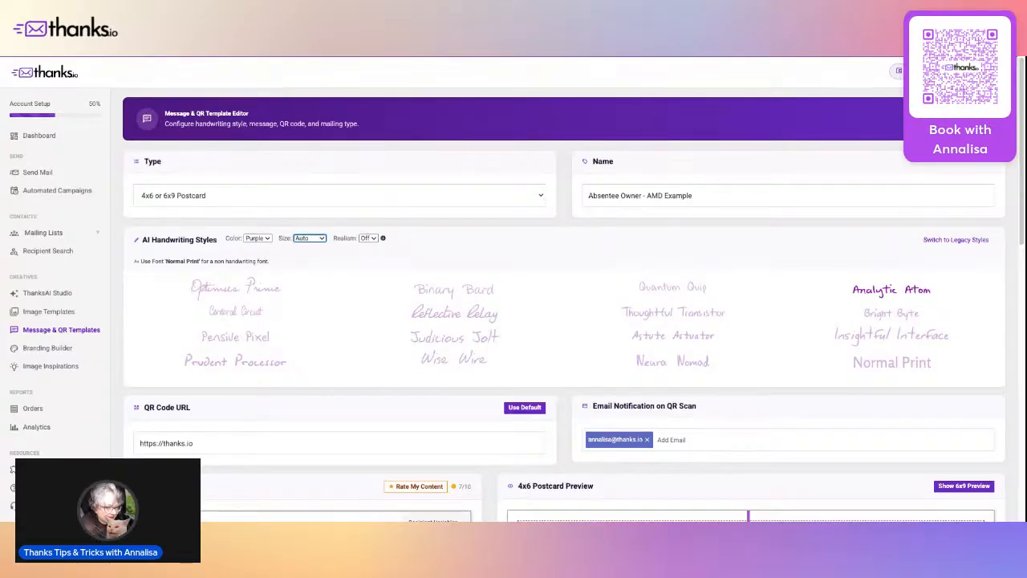
left_click(335, 239)
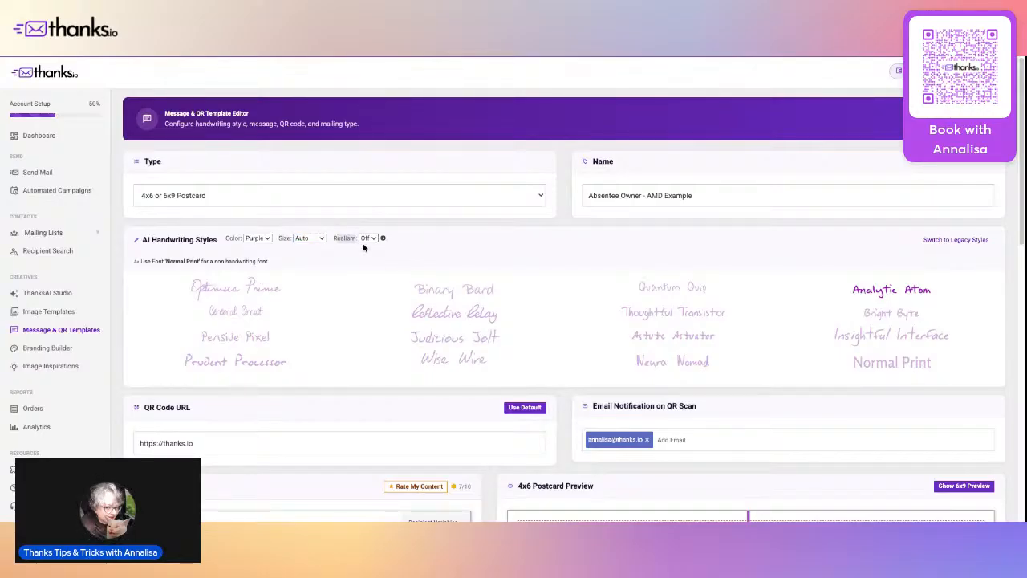
Read the explanation of the handwriting Realism option, try it switched on, and set it back to Off.
left_click(367, 239)
mouse_move(383, 240)
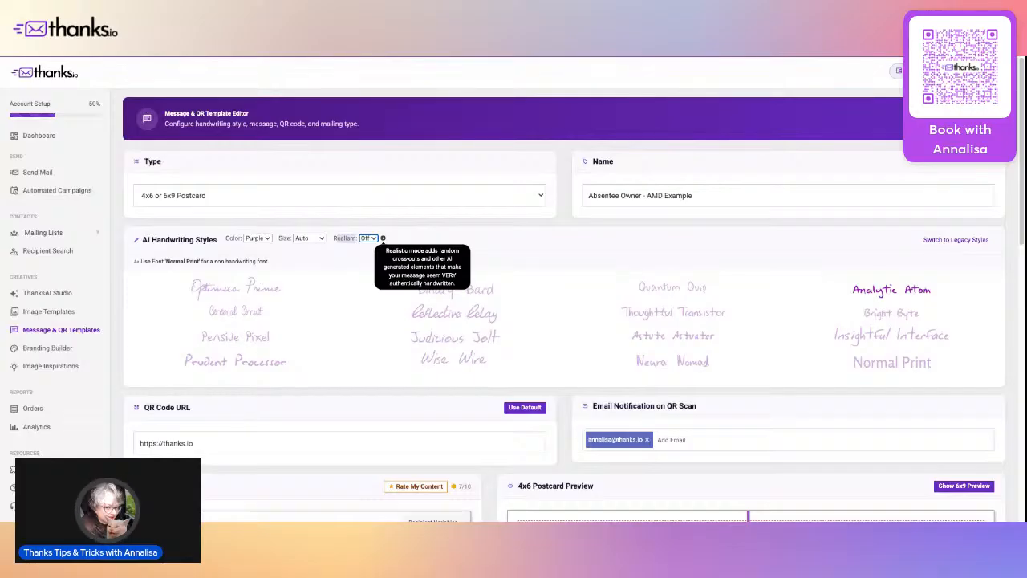
left_click(368, 245)
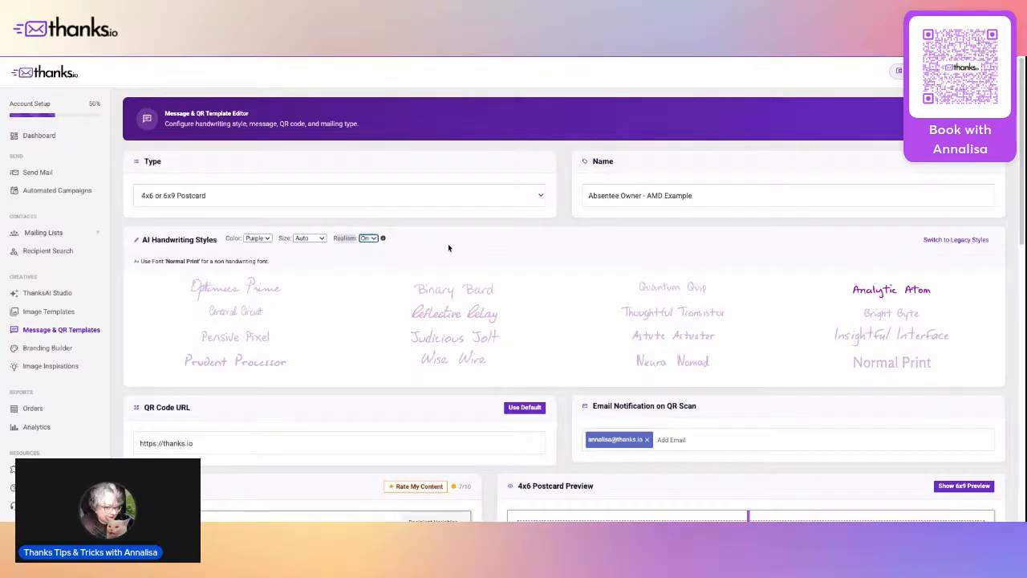
left_click(369, 239)
Choose the Quantum Quip handwriting style for the message.
scroll(517, 285, "down", 1)
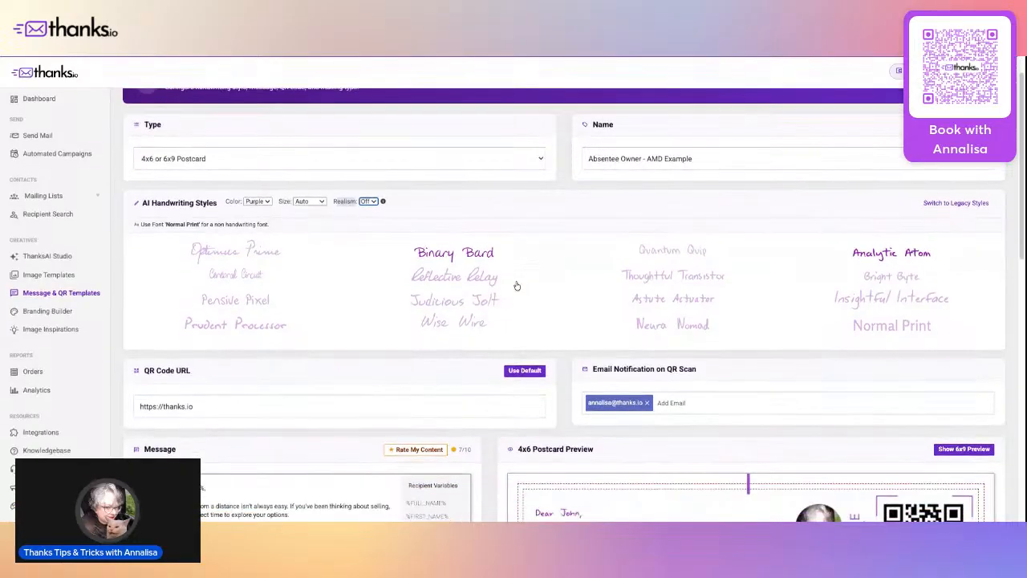
left_click(671, 251)
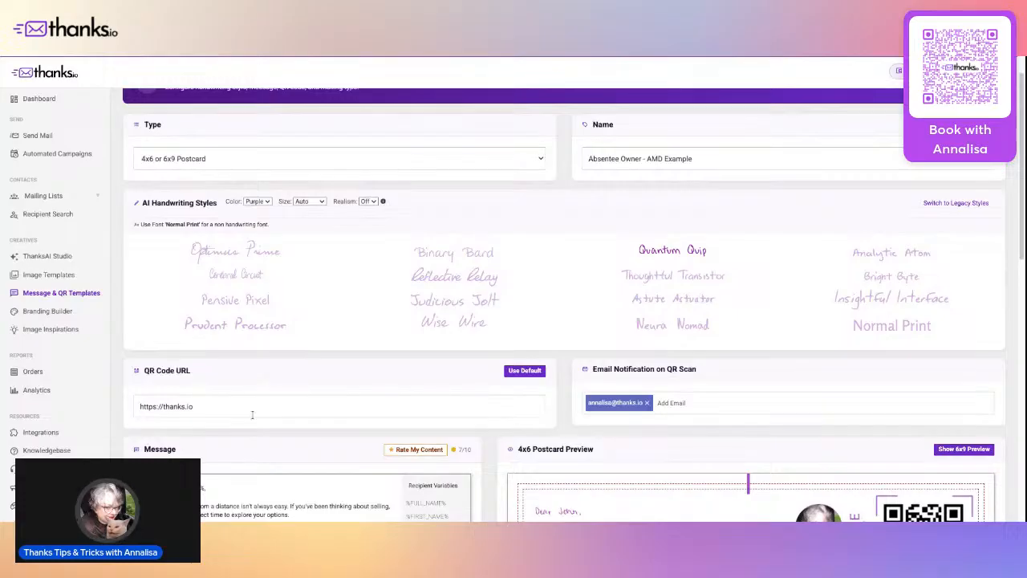
Review the QR code URL, the scan notification email, the sign-off variables in the message and the postcard preview.
left_click(190, 407)
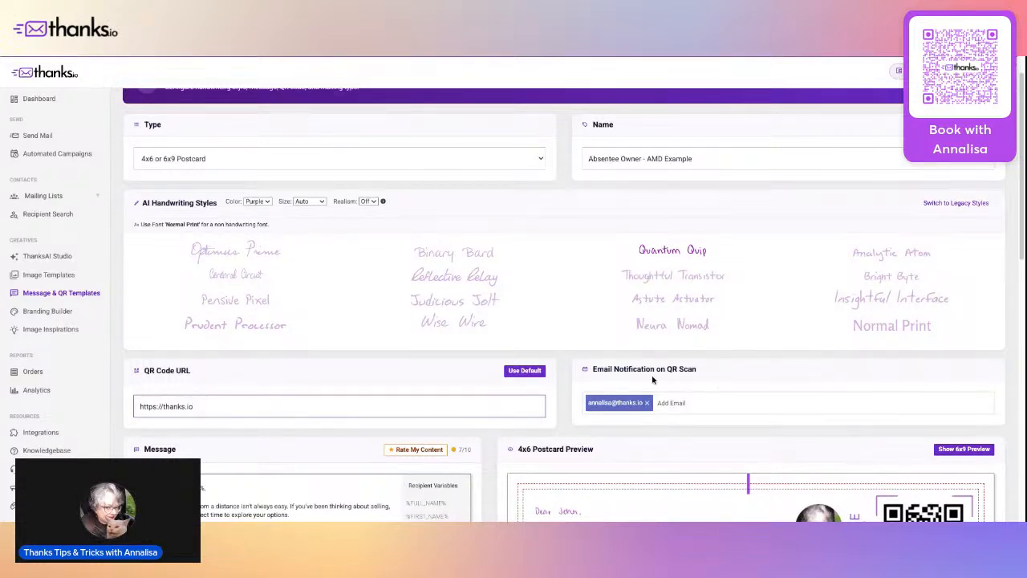
left_click(704, 371)
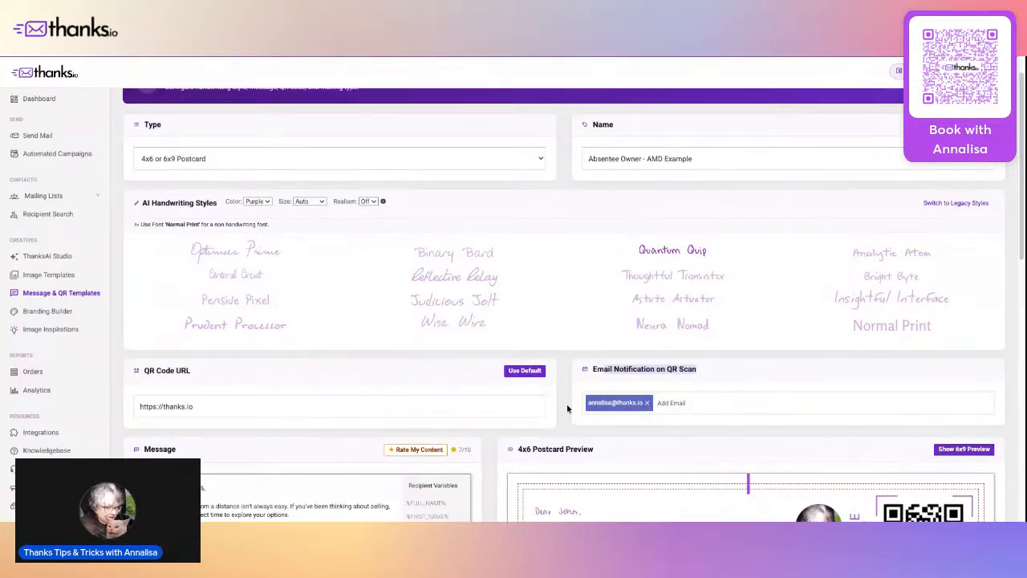
scroll(568, 405, "down", 2)
scroll(569, 408, "down", 3)
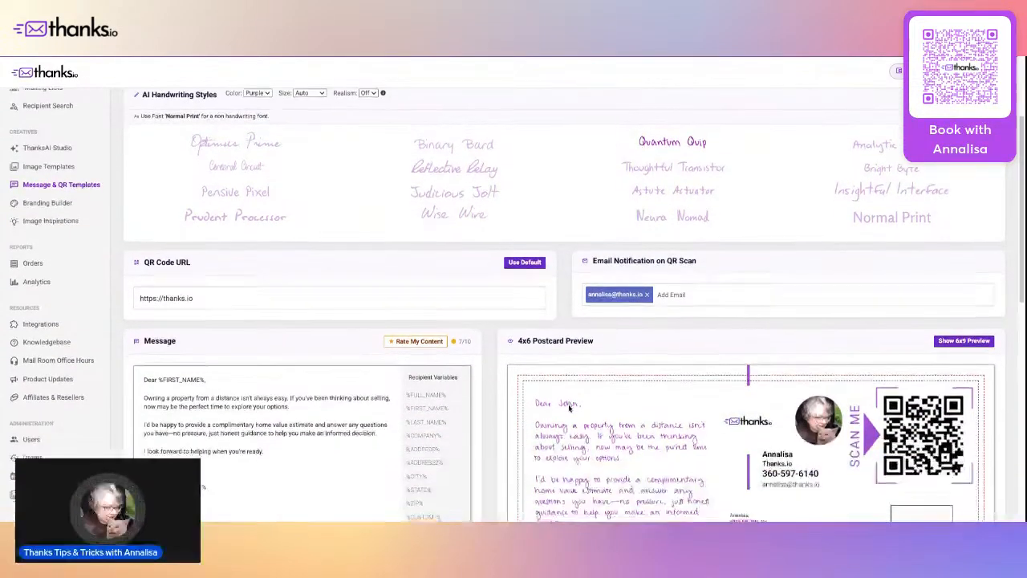
scroll(302, 231, "down", 1)
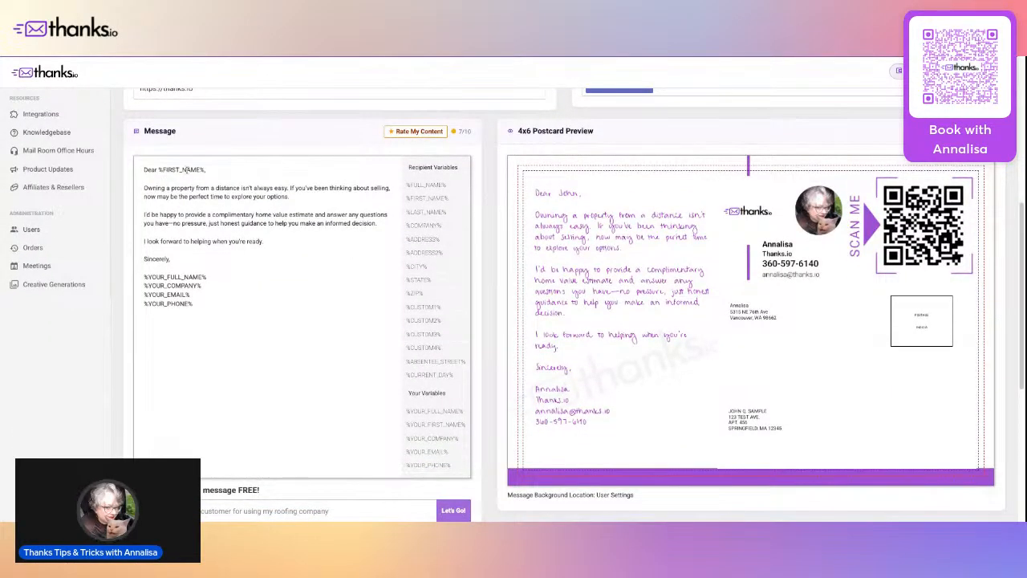
mouse_move(446, 201)
mouse_move(207, 302)
left_mouse_down()
mouse_move(146, 297)
mouse_move(144, 276)
left_mouse_up()
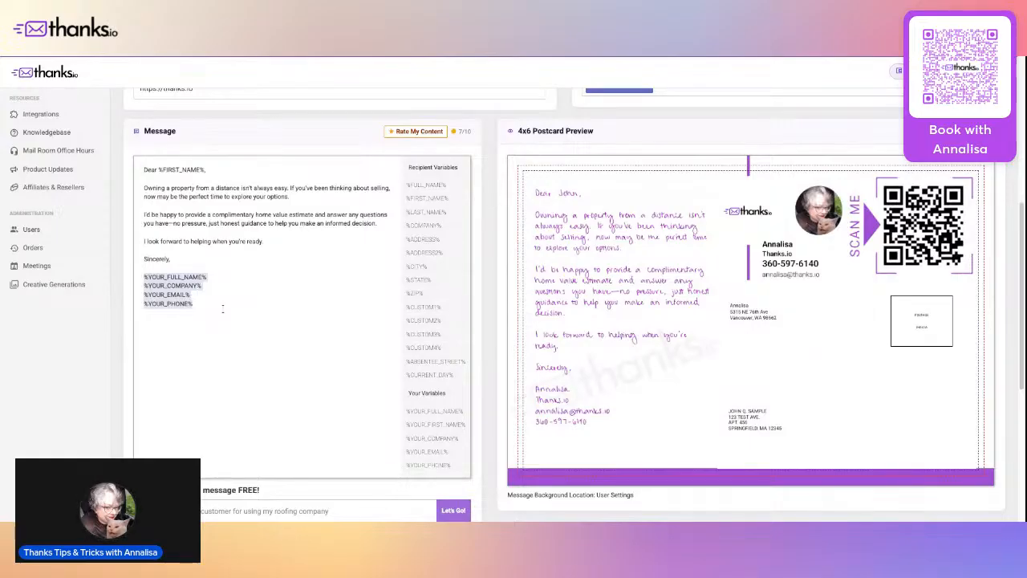
Insert the %ADDRESS% recipient variable after "selling," in the first paragraph of the message.
left_click(217, 188)
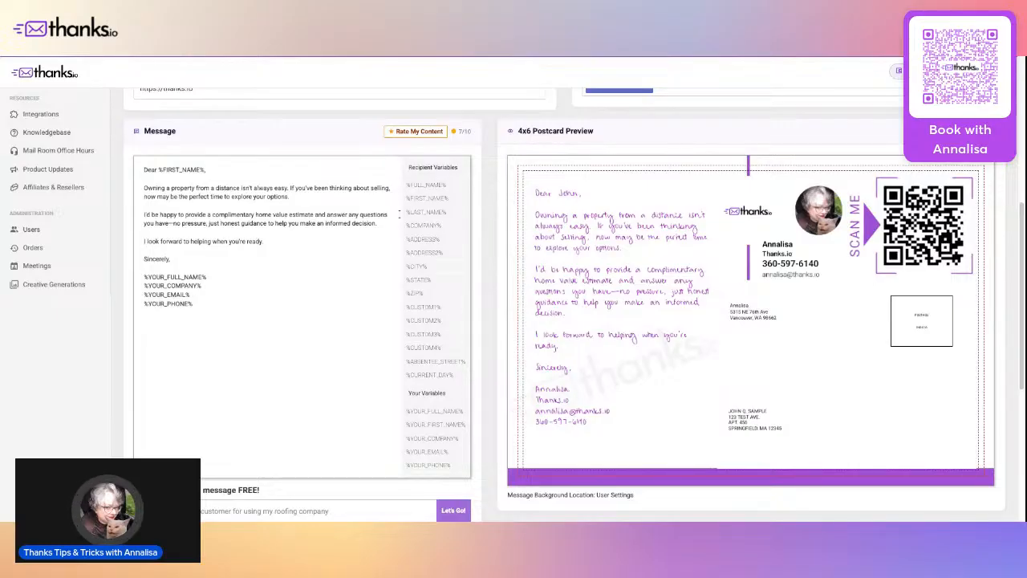
left_click(424, 239)
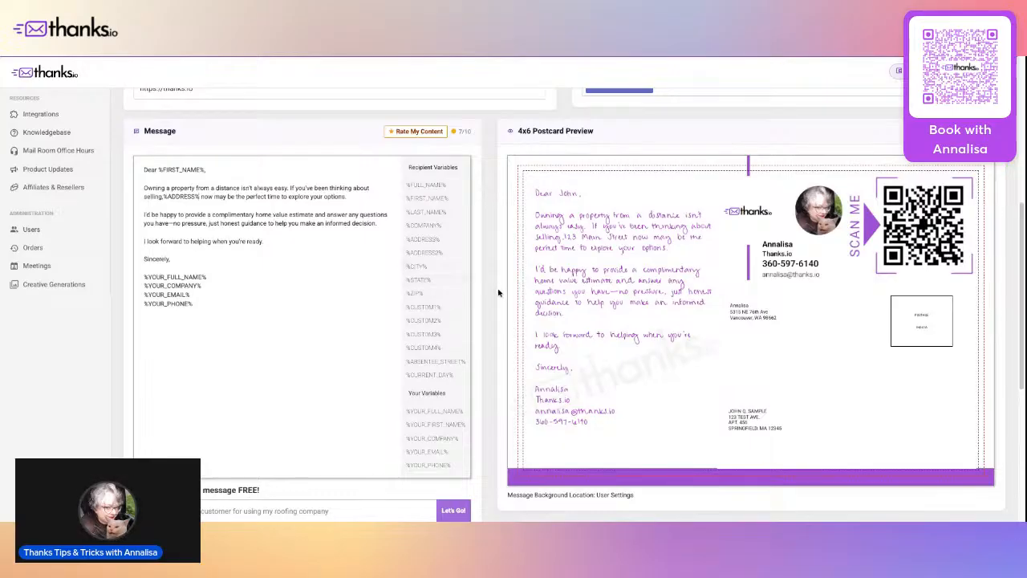
Turn on Realism for the handwriting and check its effect in the 4x6 postcard preview.
scroll(492, 280, "up", 5)
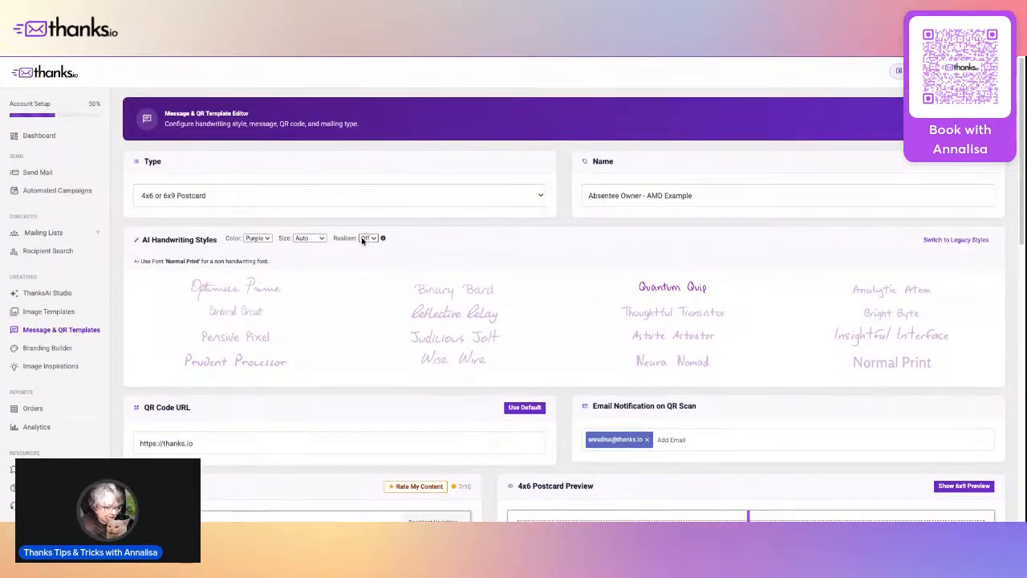
scroll(706, 270, "down", 8)
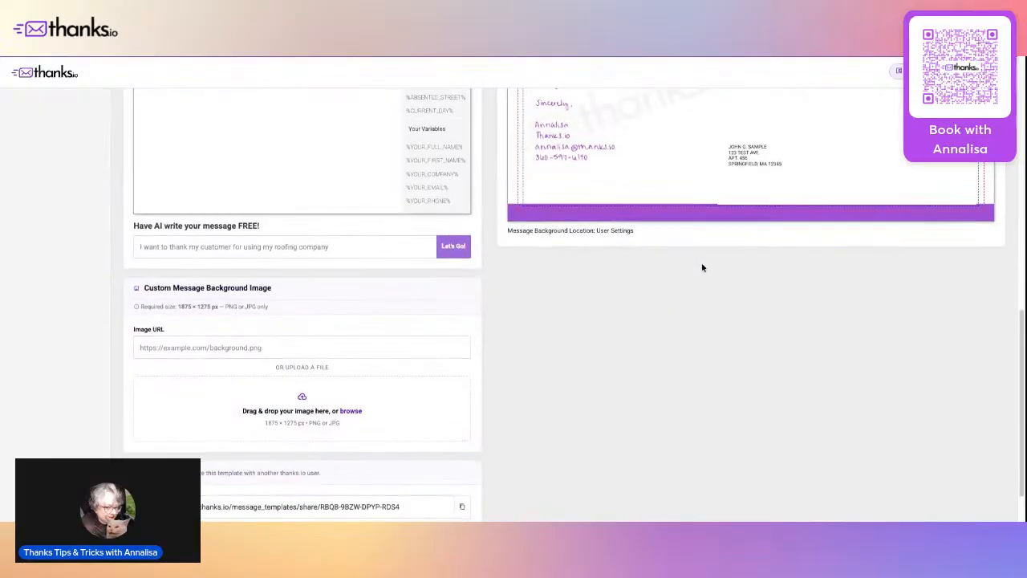
scroll(702, 268, "up", 2)
scroll(702, 268, "up", 1)
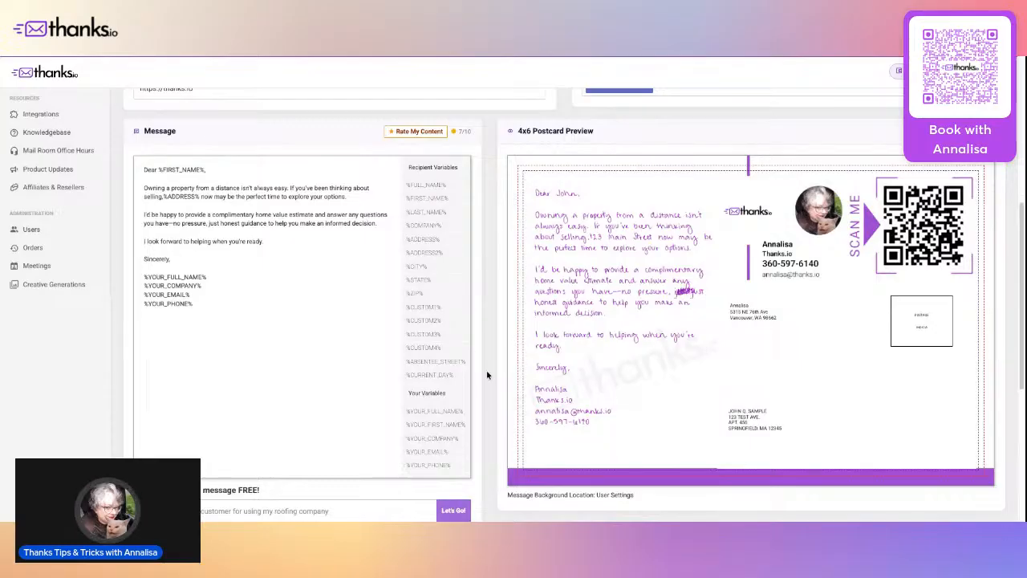
Examine the AI message writer, the required size for a custom message background image, and the template's share link.
scroll(486, 375, "down", 3)
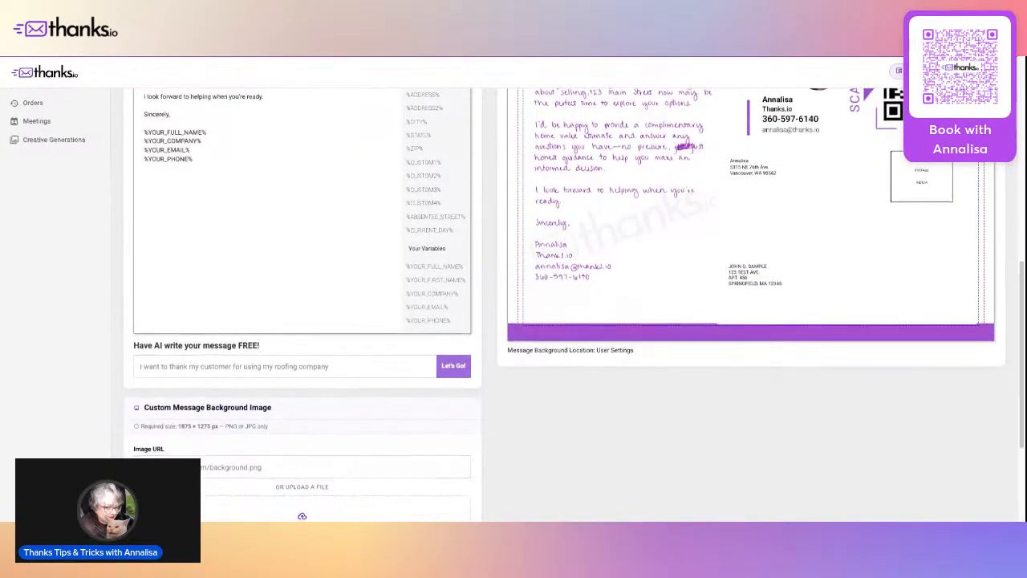
scroll(325, 344, "down", 1)
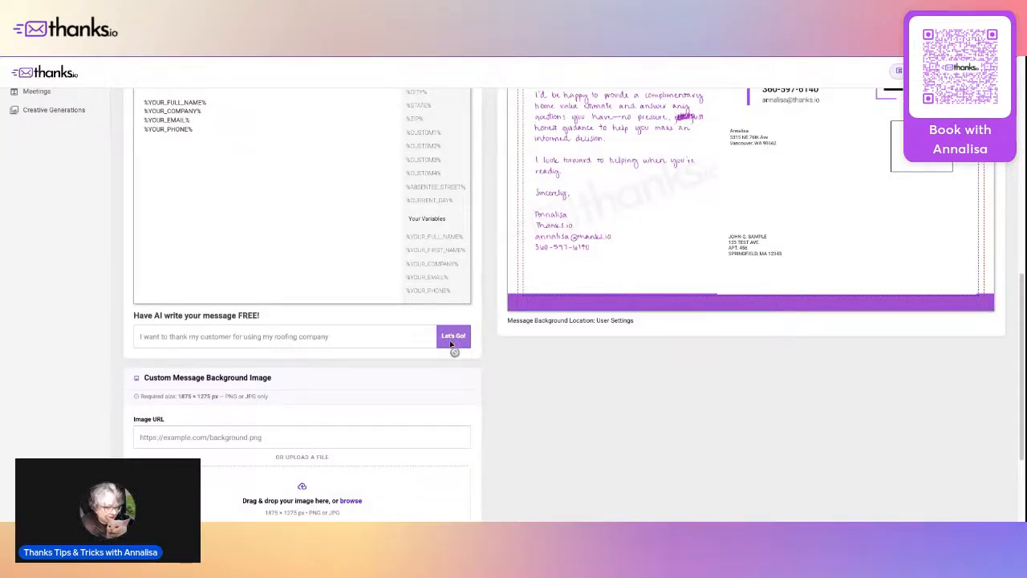
scroll(342, 302, "down", 3)
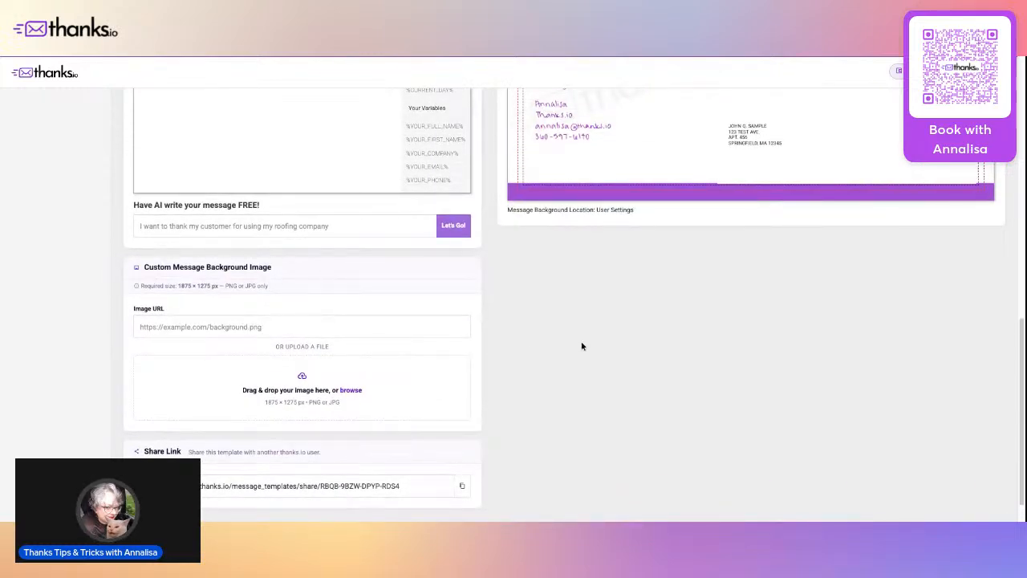
scroll(594, 344, "up", 5)
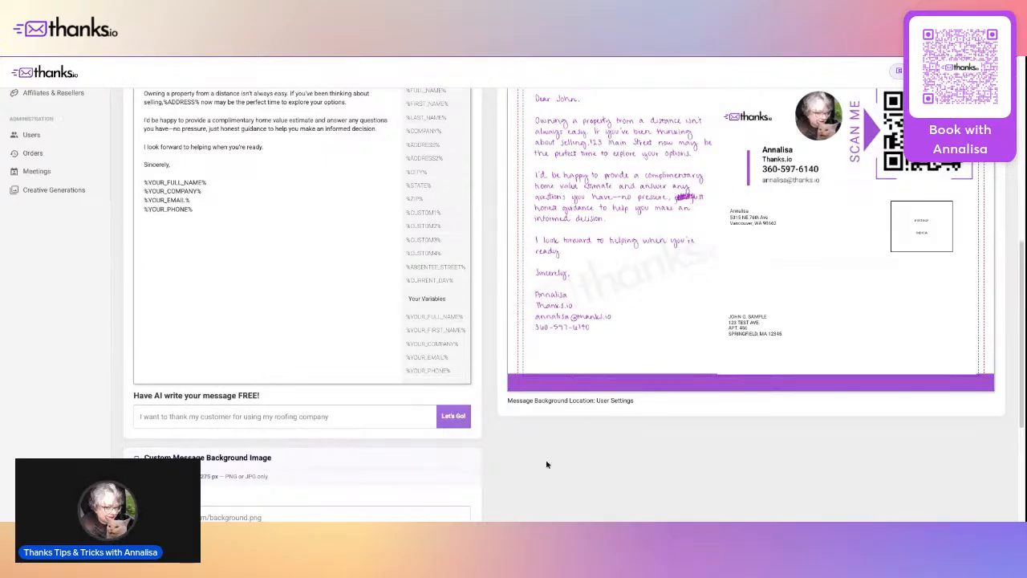
scroll(536, 464, "down", 1)
scroll(536, 464, "down", 1)
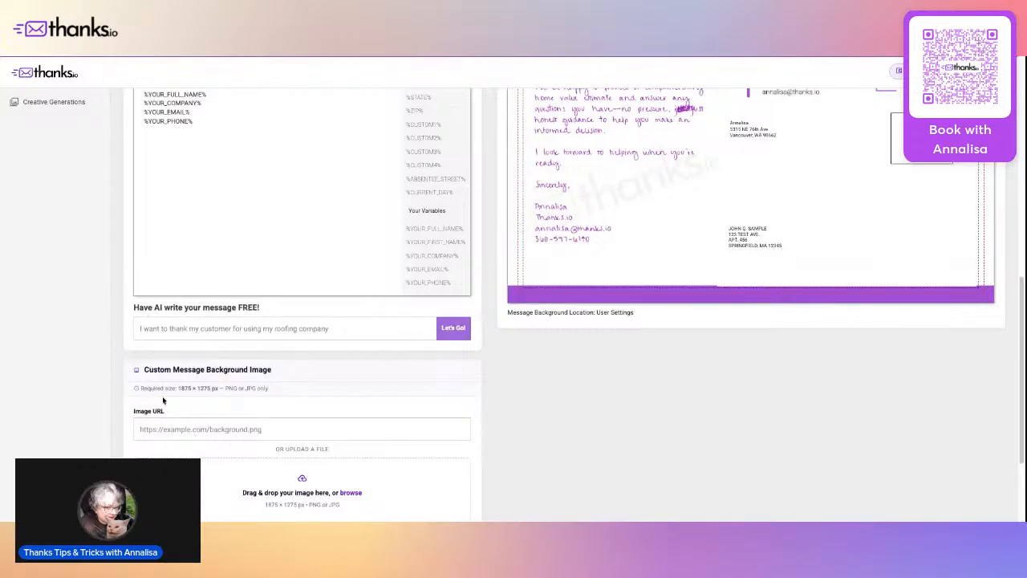
left_click_drag(142, 390, 220, 391)
left_click(488, 416)
scroll(507, 415, "down", 3)
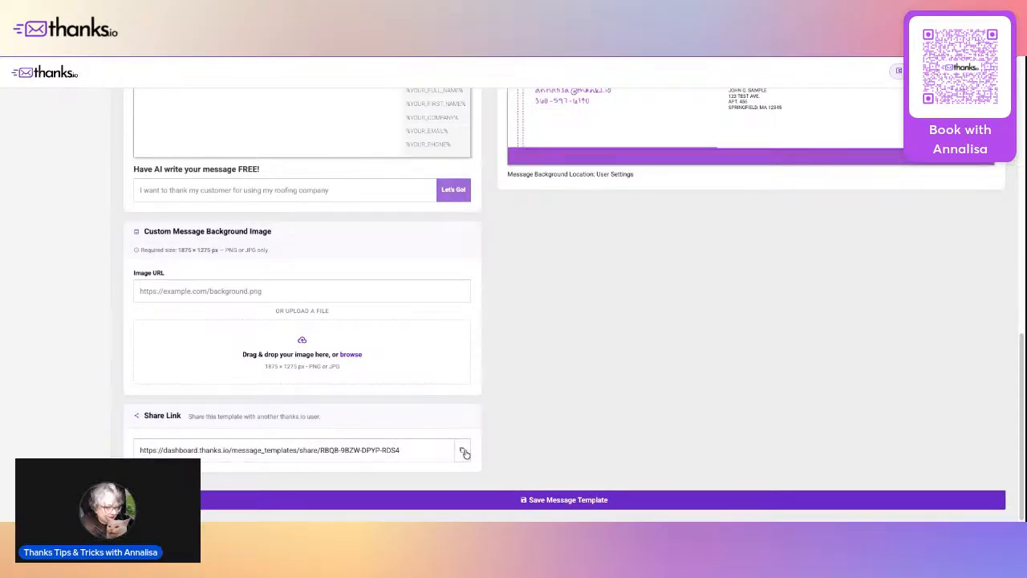
left_click_drag(422, 452, 133, 455)
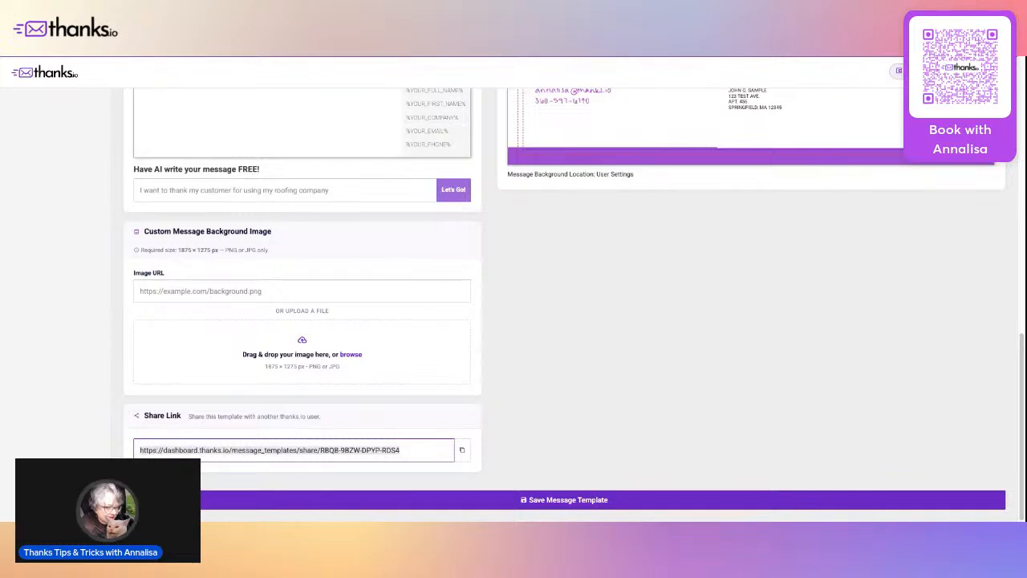
Save the message template, compare the current message with the content rating's suggested improvement, and accept the recommendation.
left_click(583, 506)
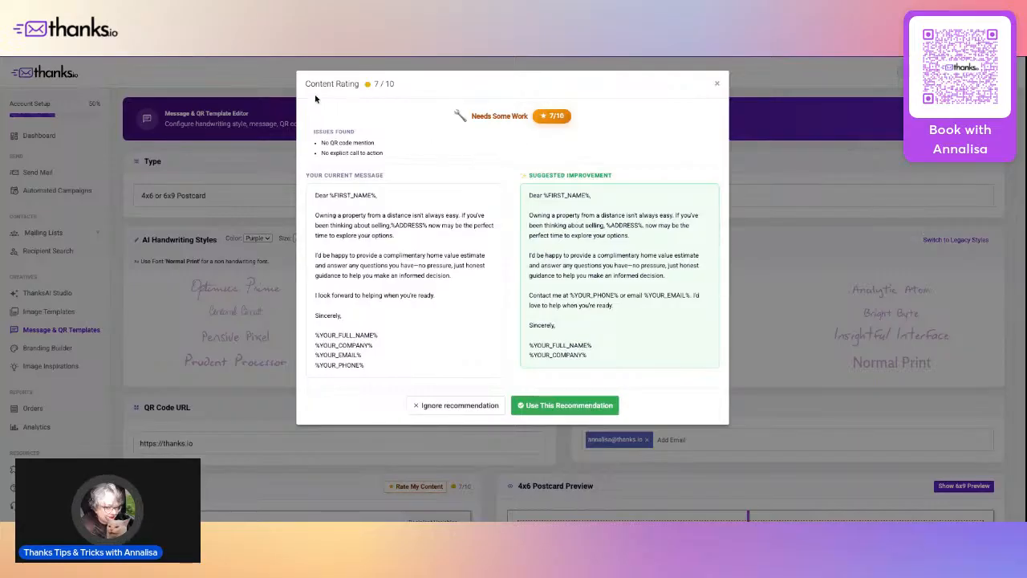
left_click_drag(306, 84, 400, 87)
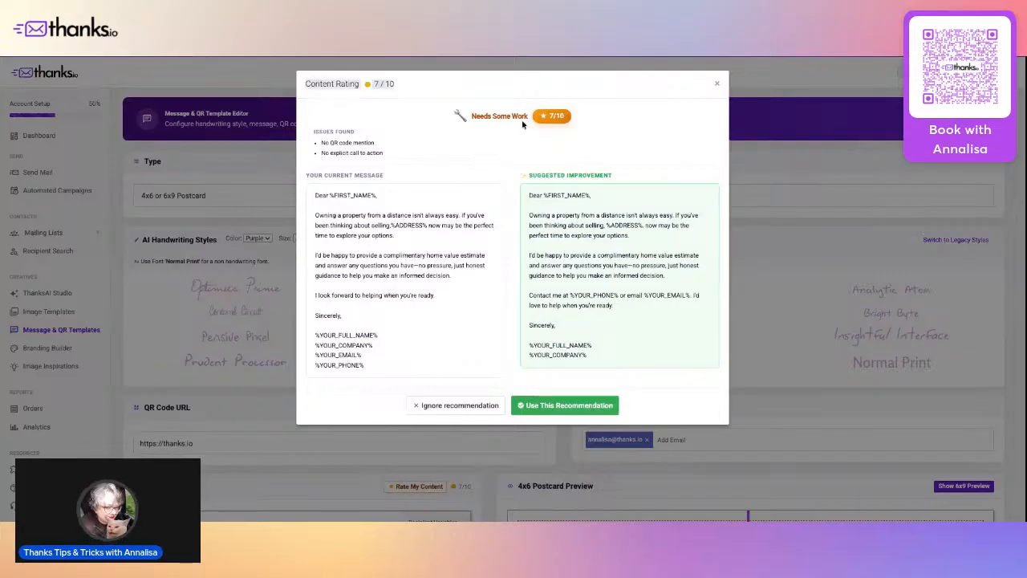
left_click(609, 128)
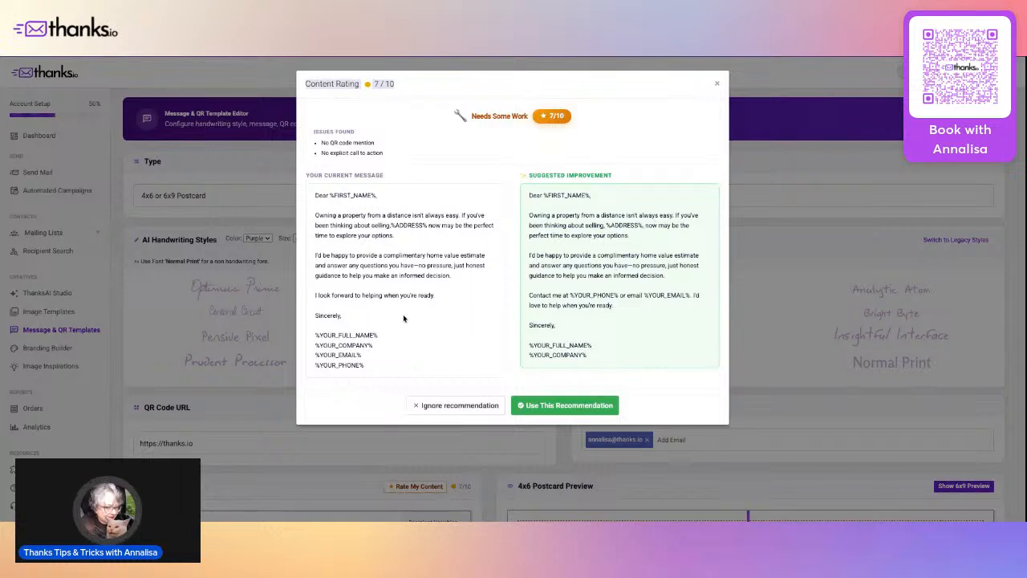
left_click_drag(632, 315, 520, 301)
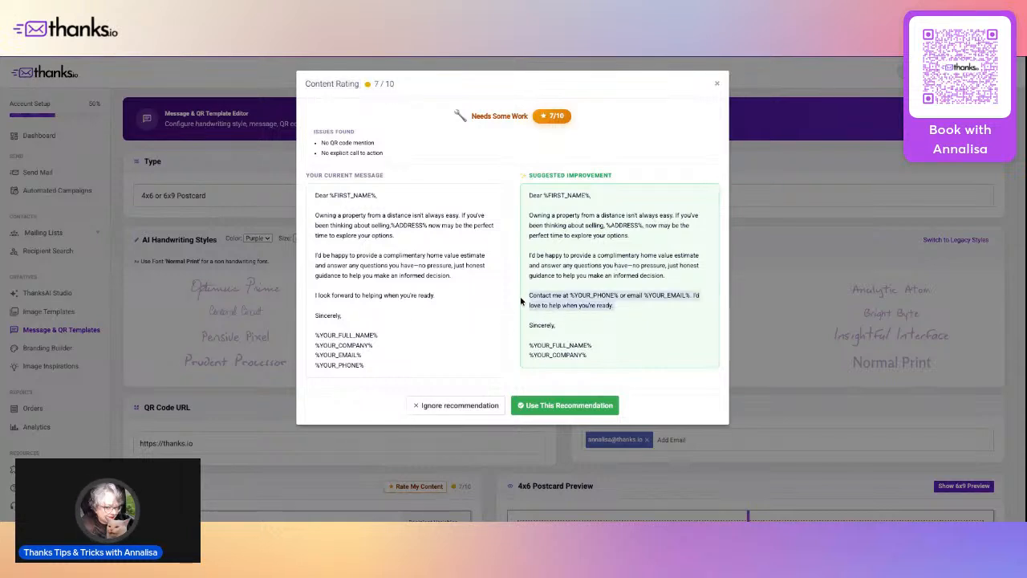
left_click(647, 325)
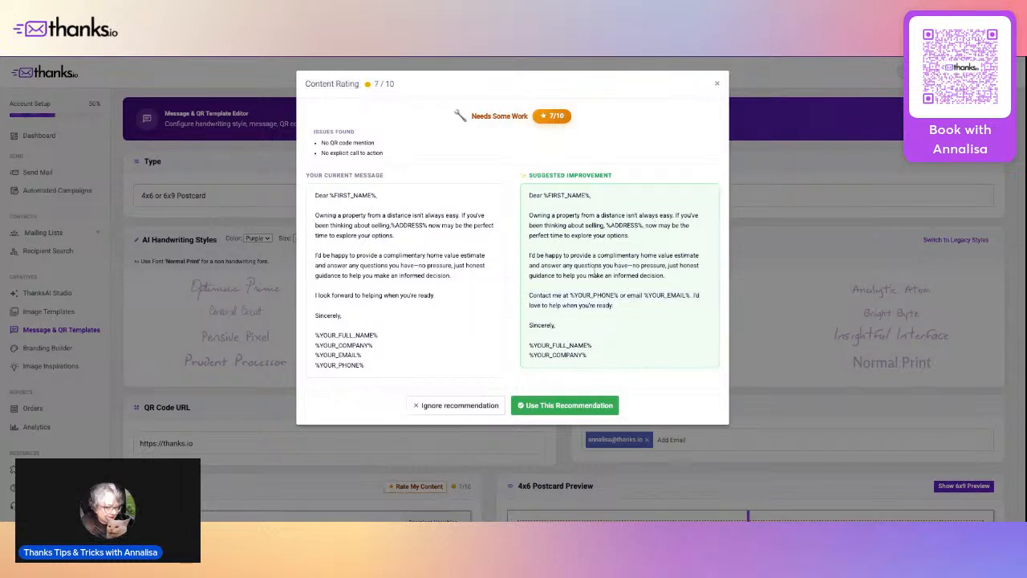
left_click(561, 406)
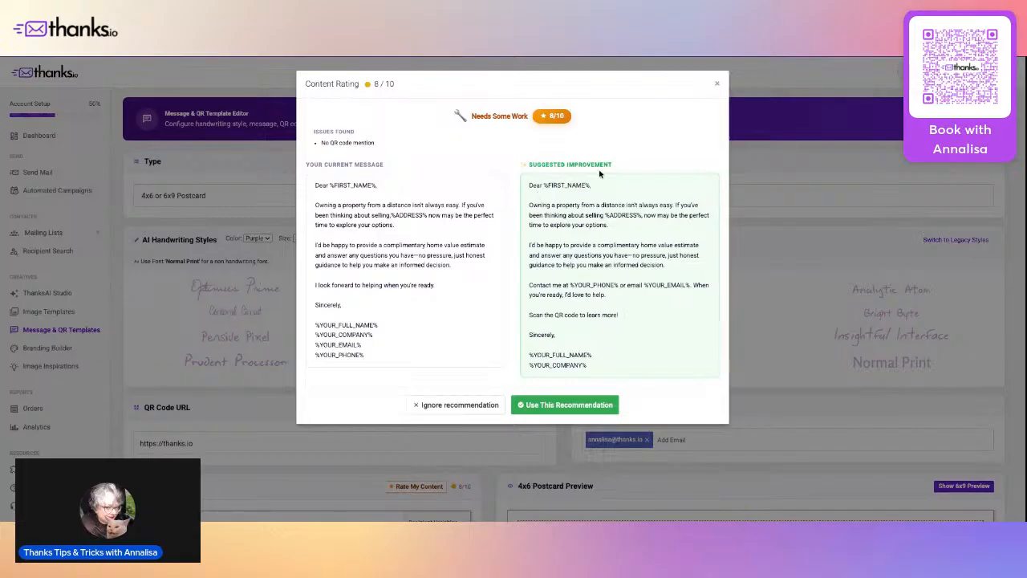
Apply the suggested improvement to the message, save the postcard message template again, and dismiss the content rating.
left_click(590, 406)
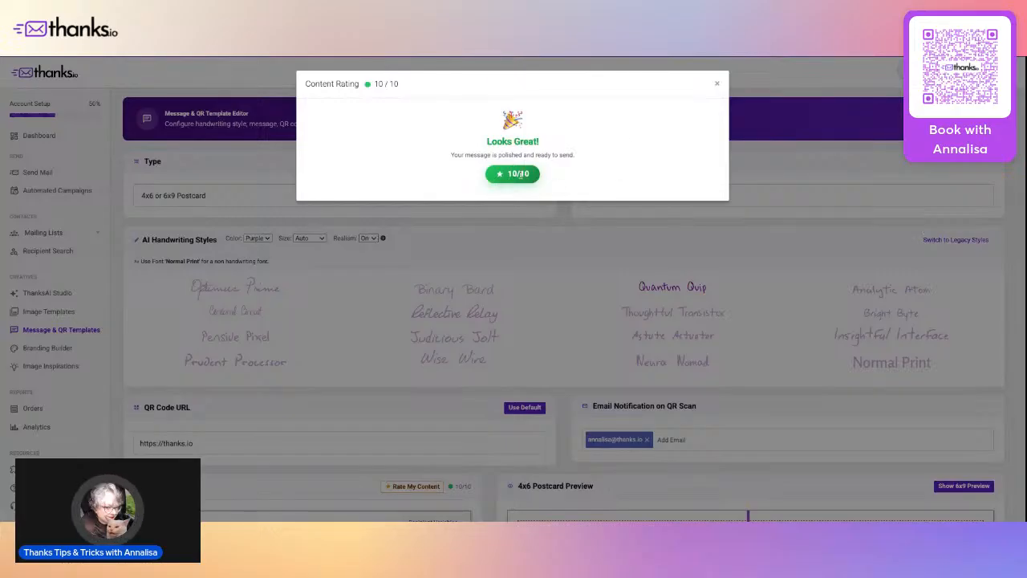
left_click(716, 84)
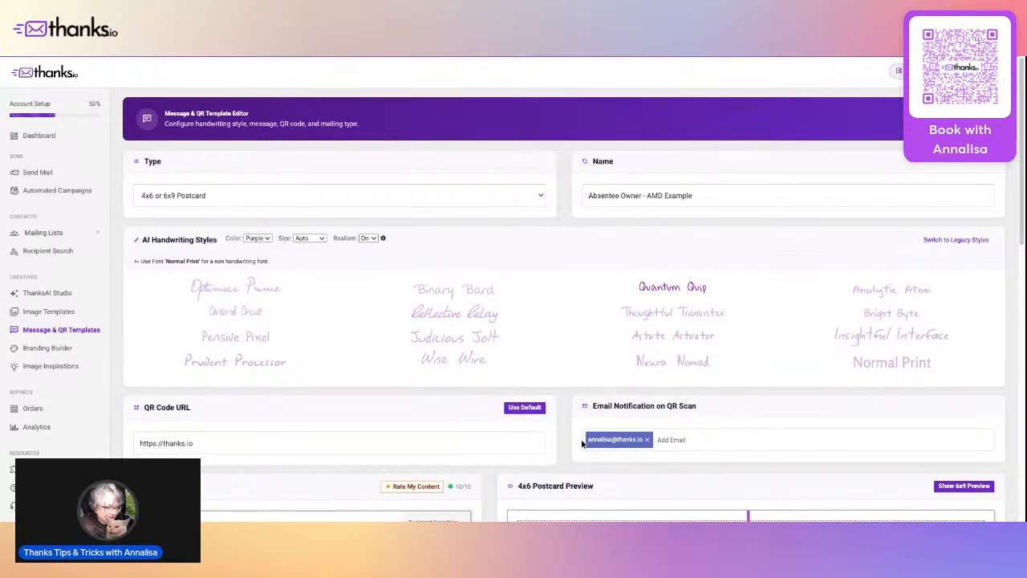
scroll(569, 461, "down", 15)
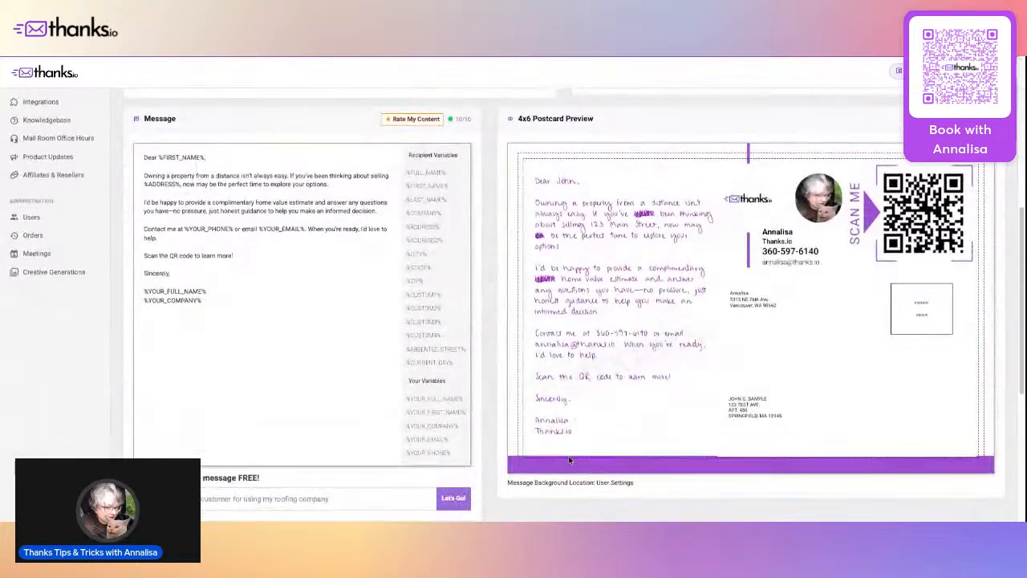
left_click(566, 498)
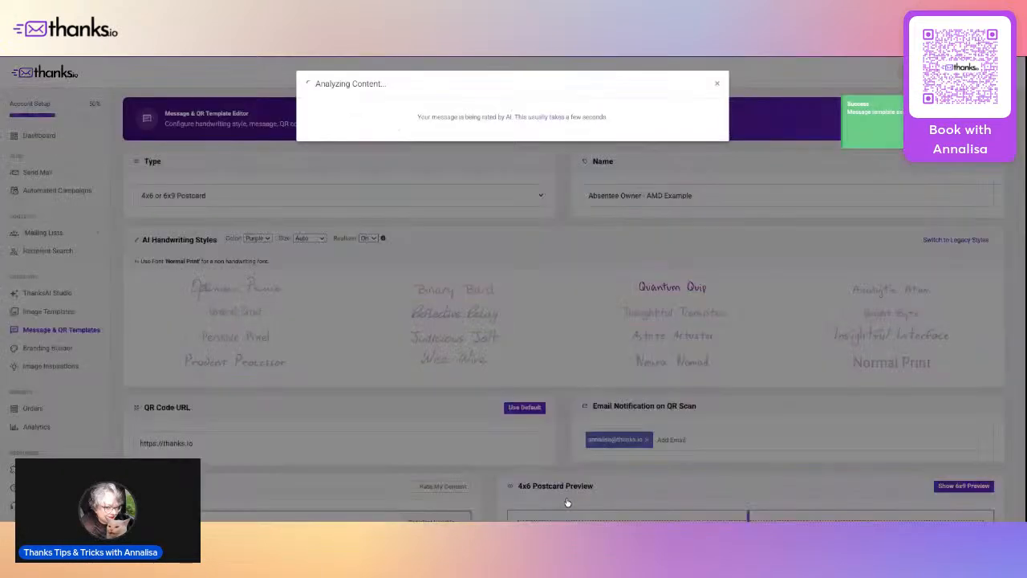
left_click(718, 87)
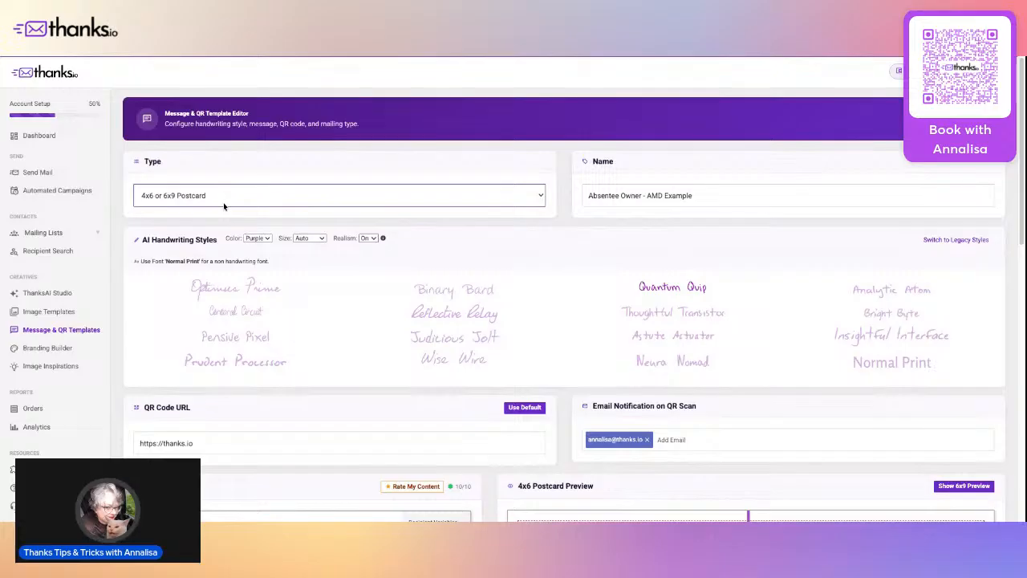
Change the template type to Windowed Letter and review the full letter preview with the handwritten message.
left_click(251, 258)
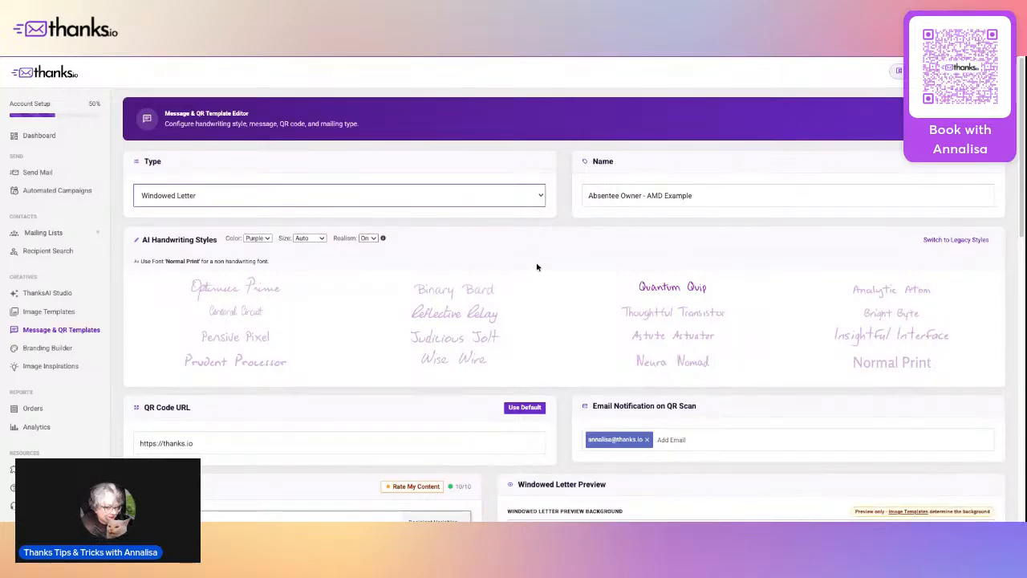
scroll(538, 267, "down", 5)
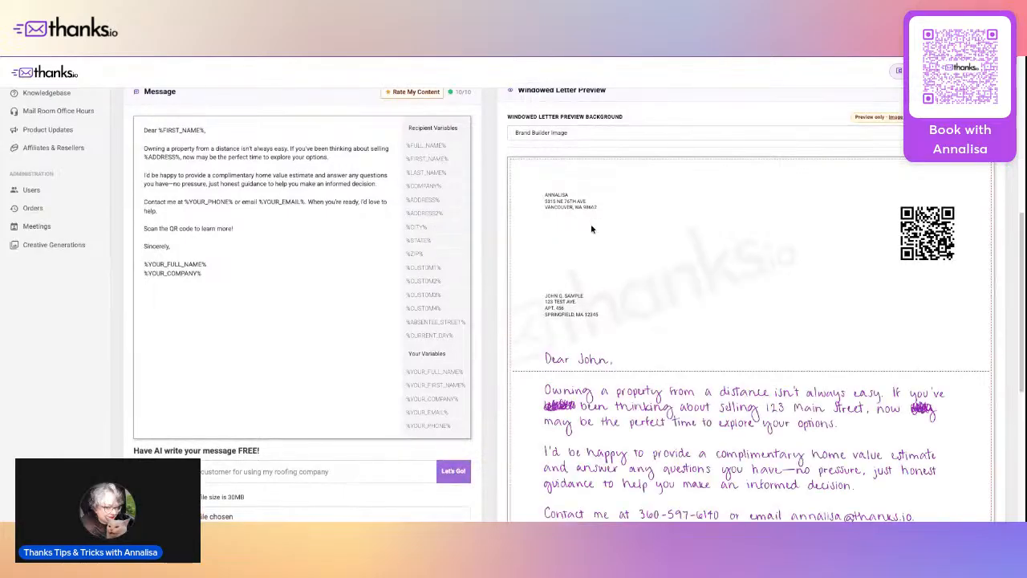
scroll(840, 289, "down", 3)
scroll(840, 289, "down", 5)
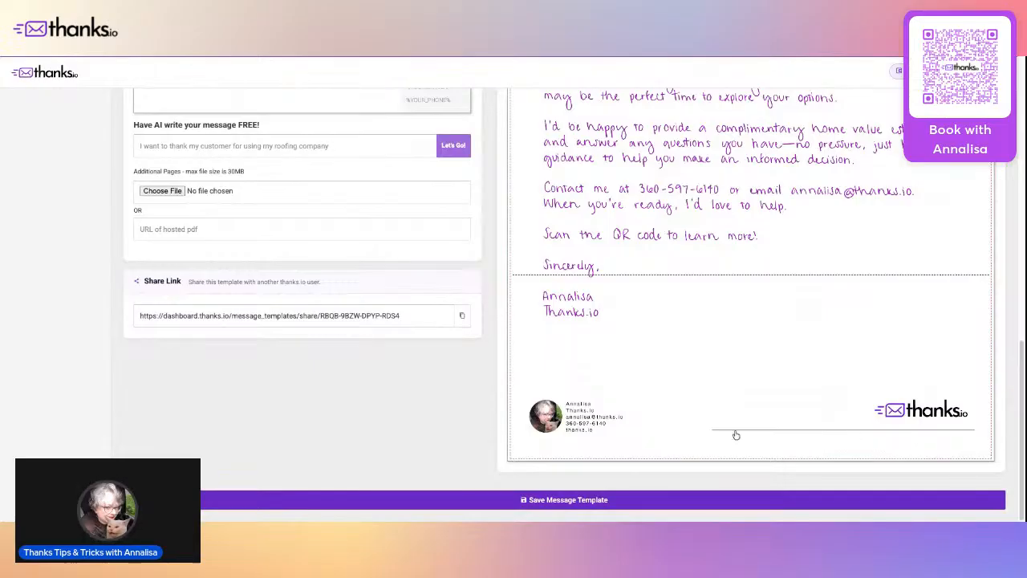
scroll(323, 387, "up", 15)
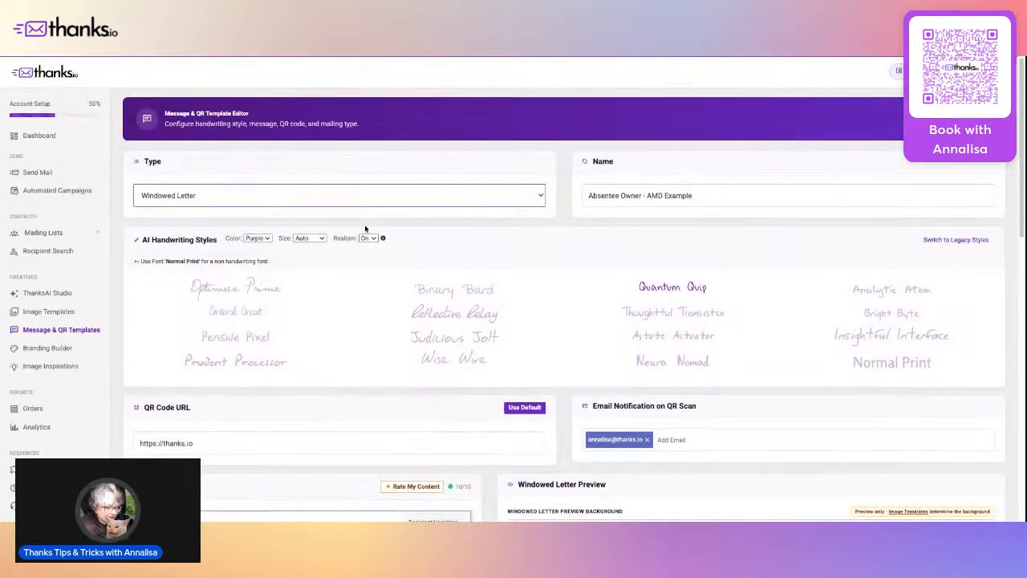
Rename the template as "Absentee Owner - AMD Example windowed letter".
left_click(706, 196)
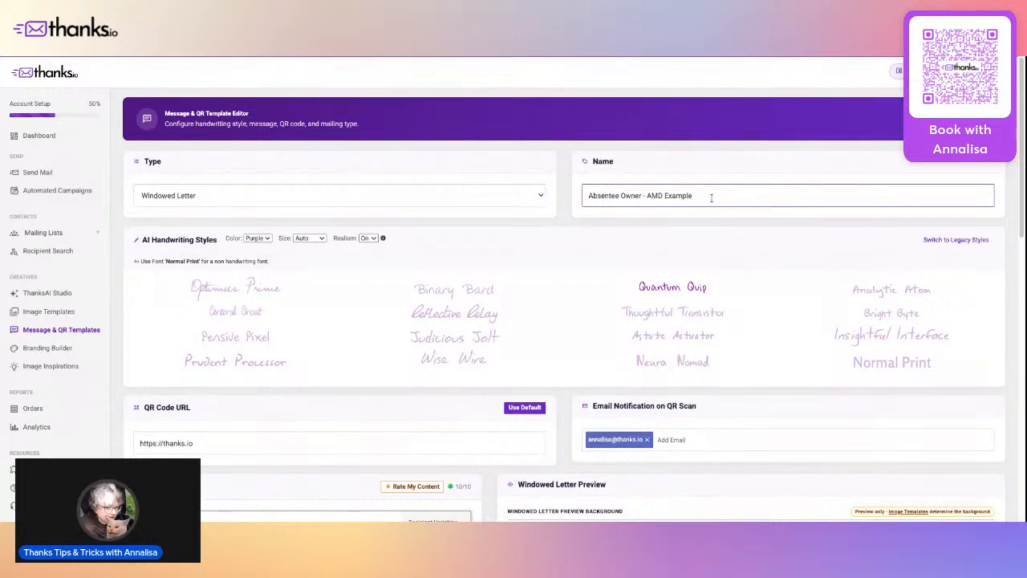
type("windowed leter")
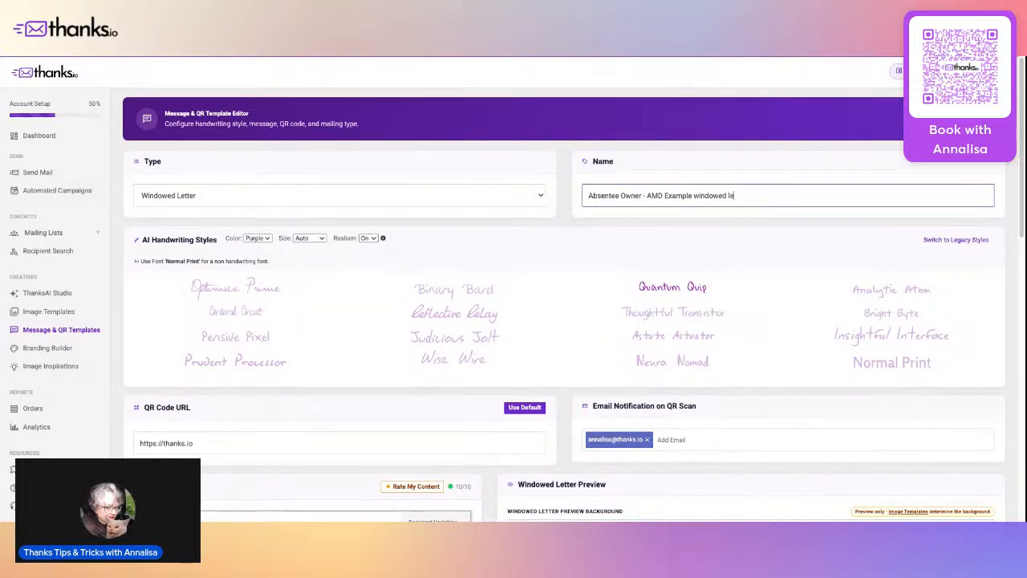
left_click(736, 196)
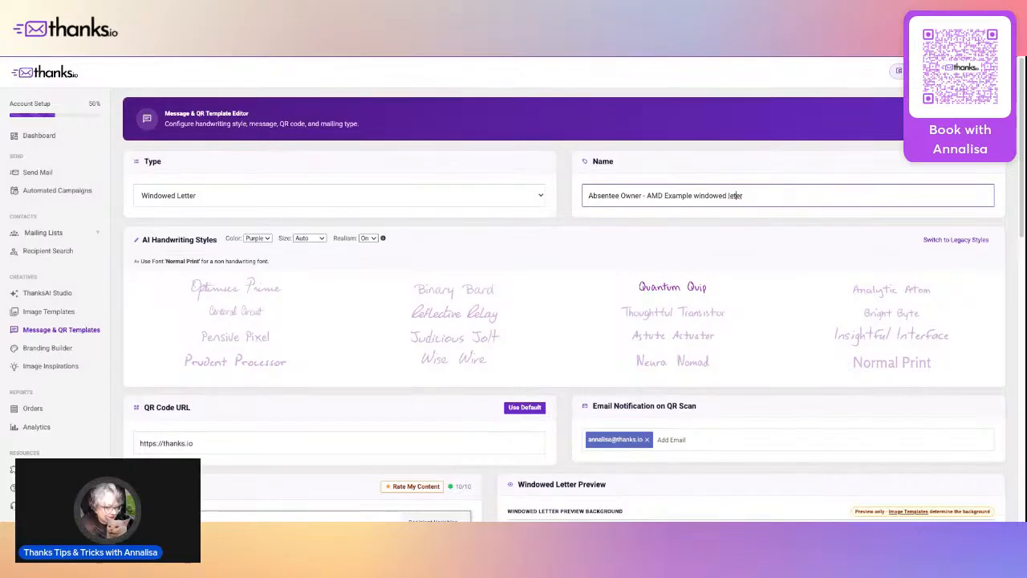
type("t")
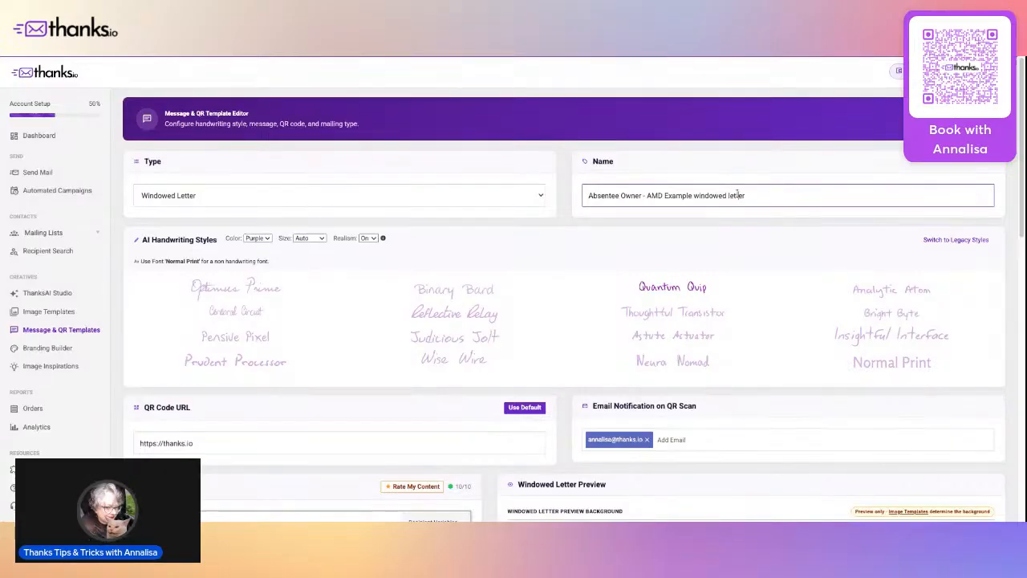
Open the choices for the template's mailing type.
left_click(208, 199)
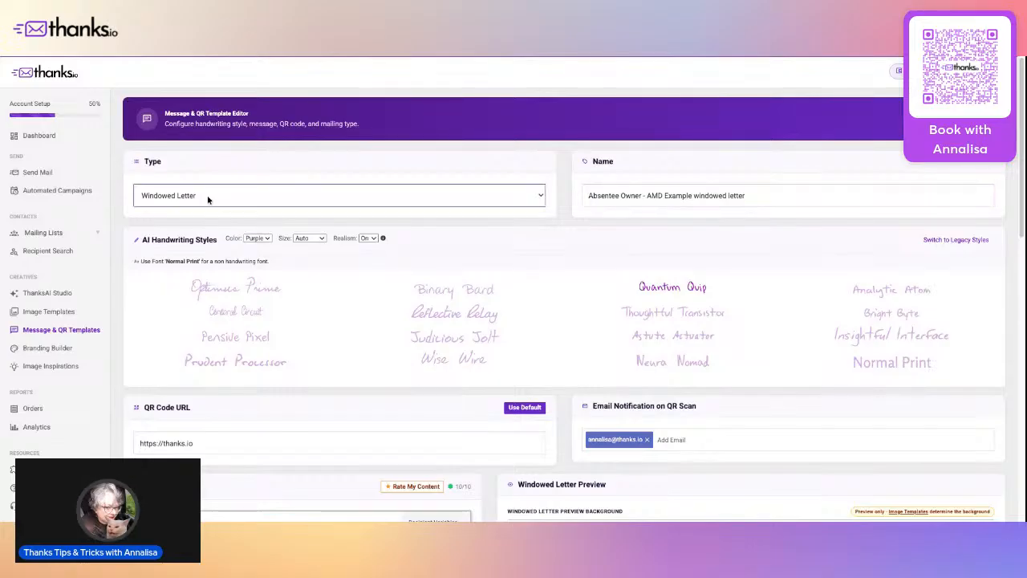